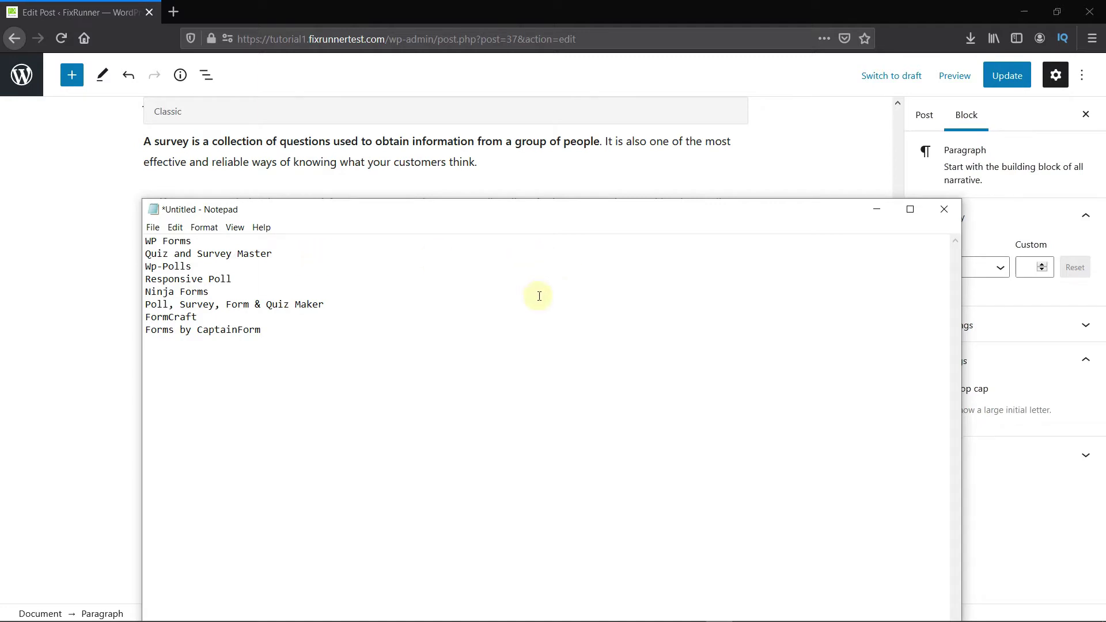
- Insert a Columns block with the 50 / 50 variation below the post's last text paragraph
drag(412, 211, 681, 205)
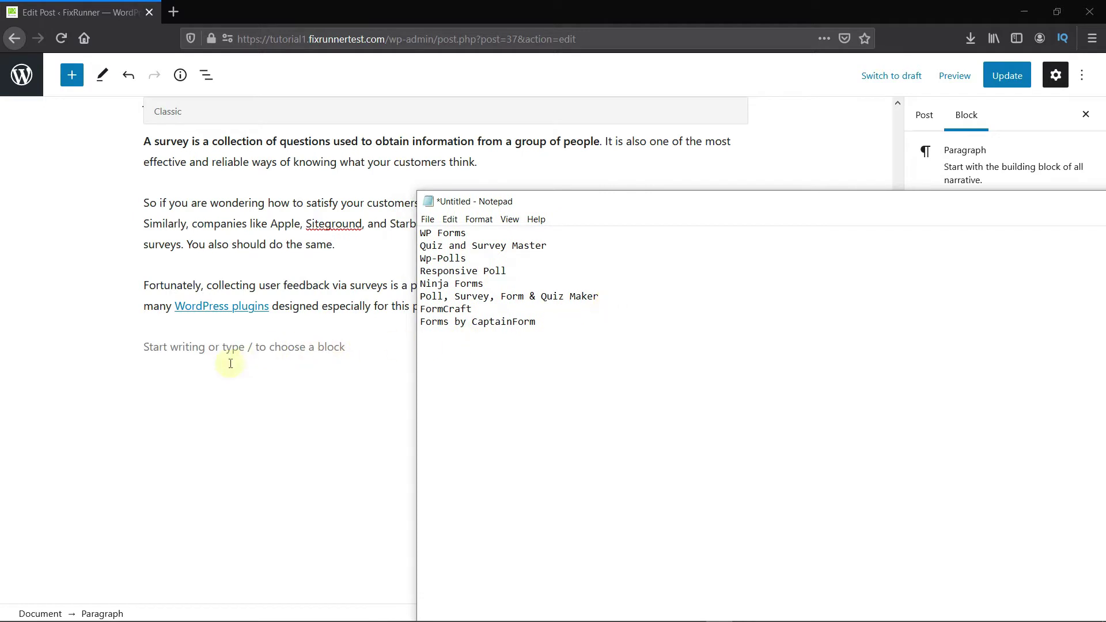
click(201, 352)
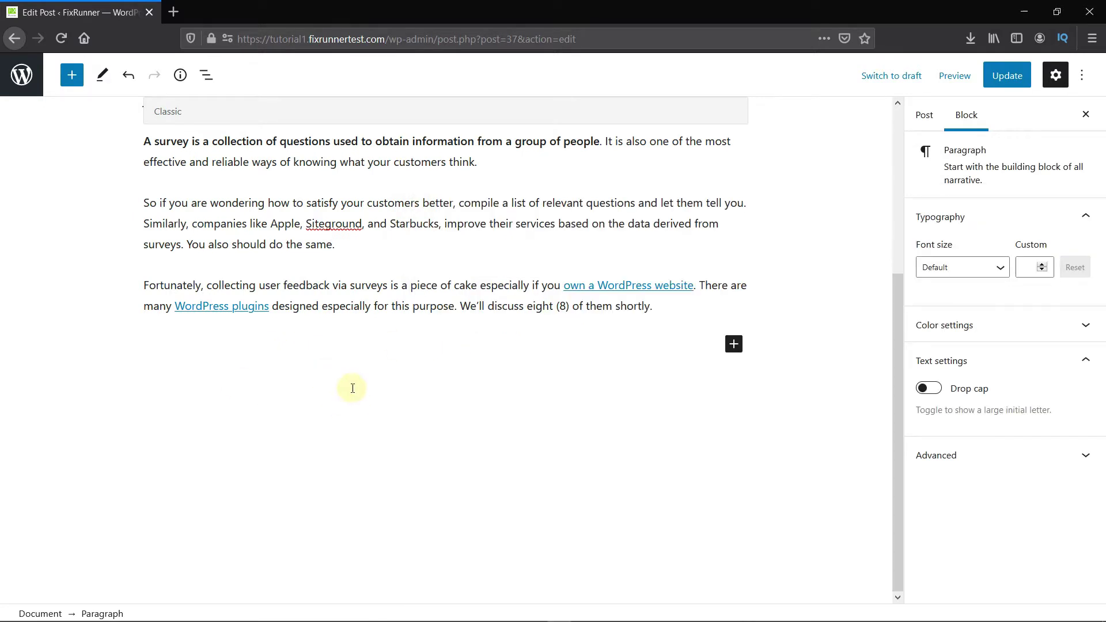
click(734, 345)
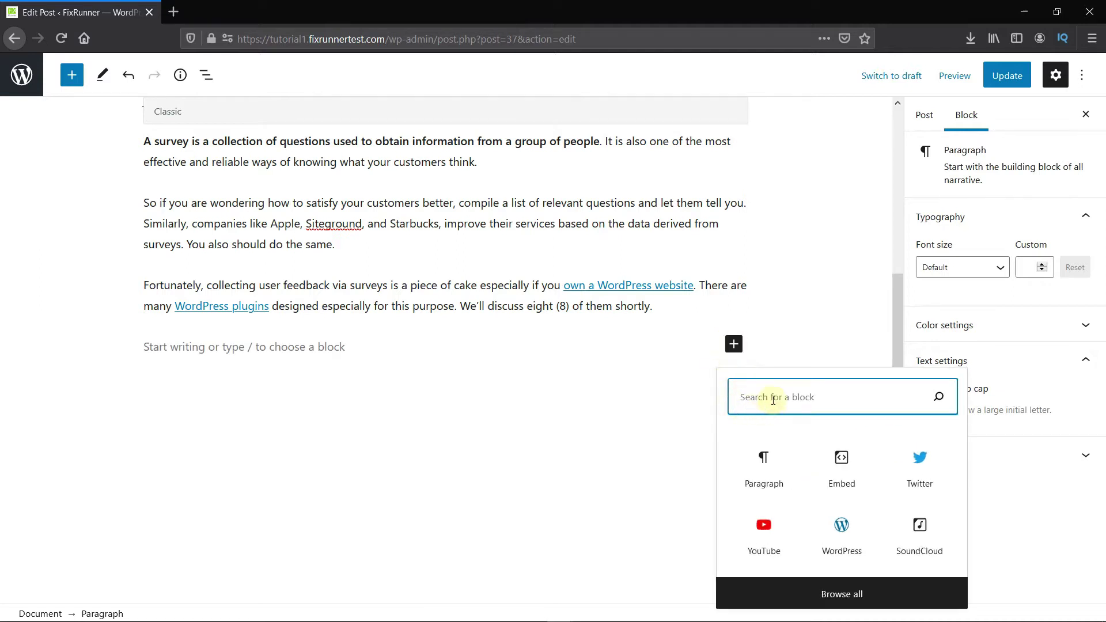
text(column)
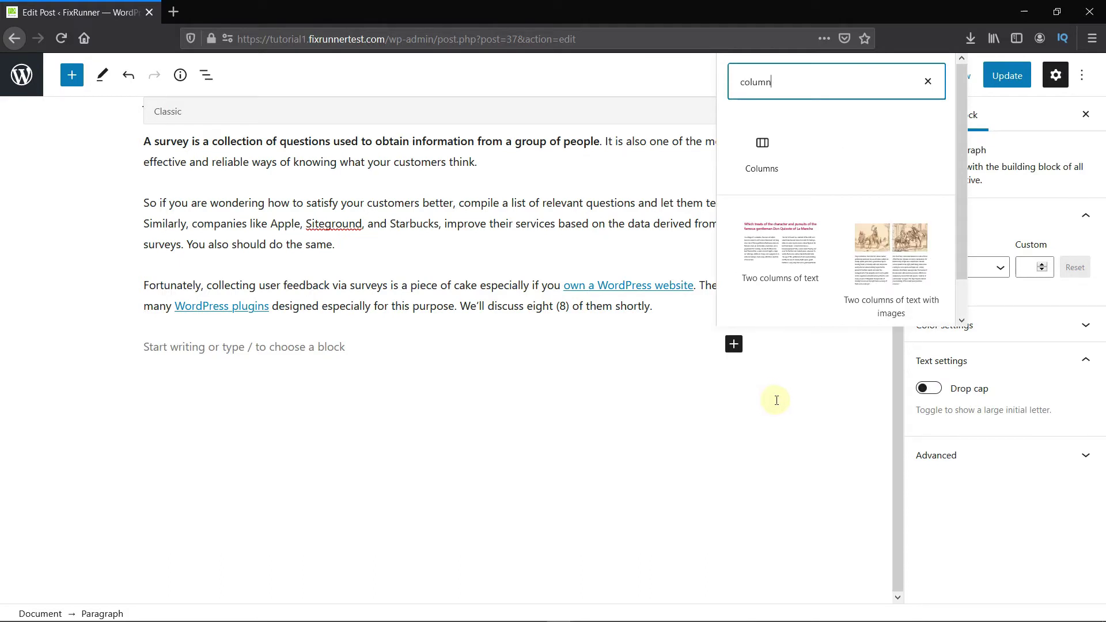
click(766, 162)
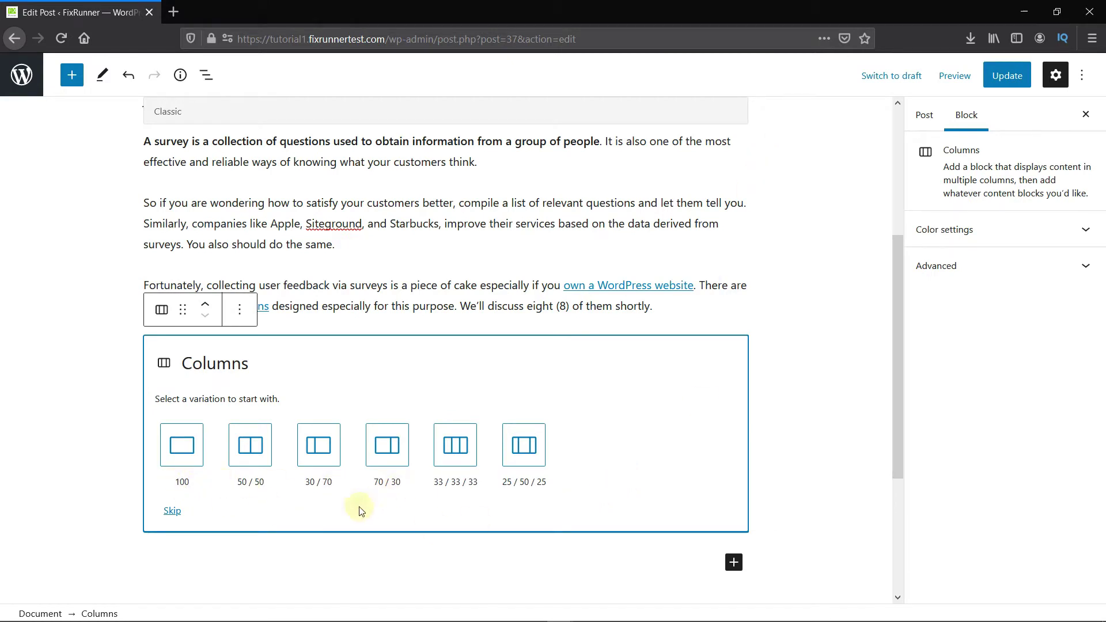
click(253, 455)
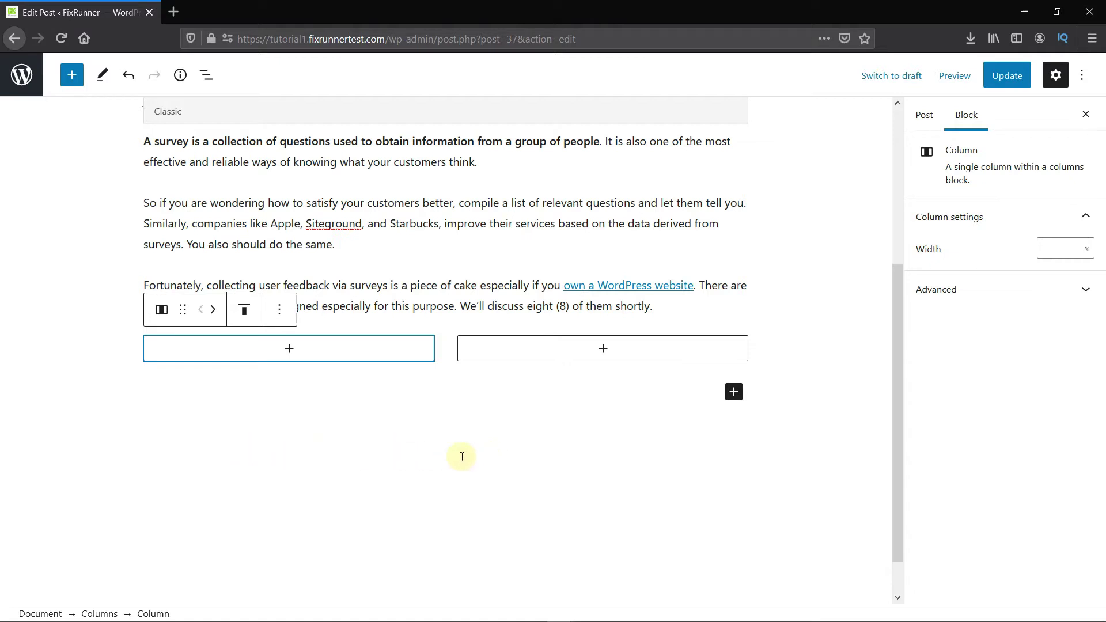
- Add a List block to the first column with the items WP Forms, Quiz and Survey Master, Wp-Polls and Responsive Poll
click(365, 360)
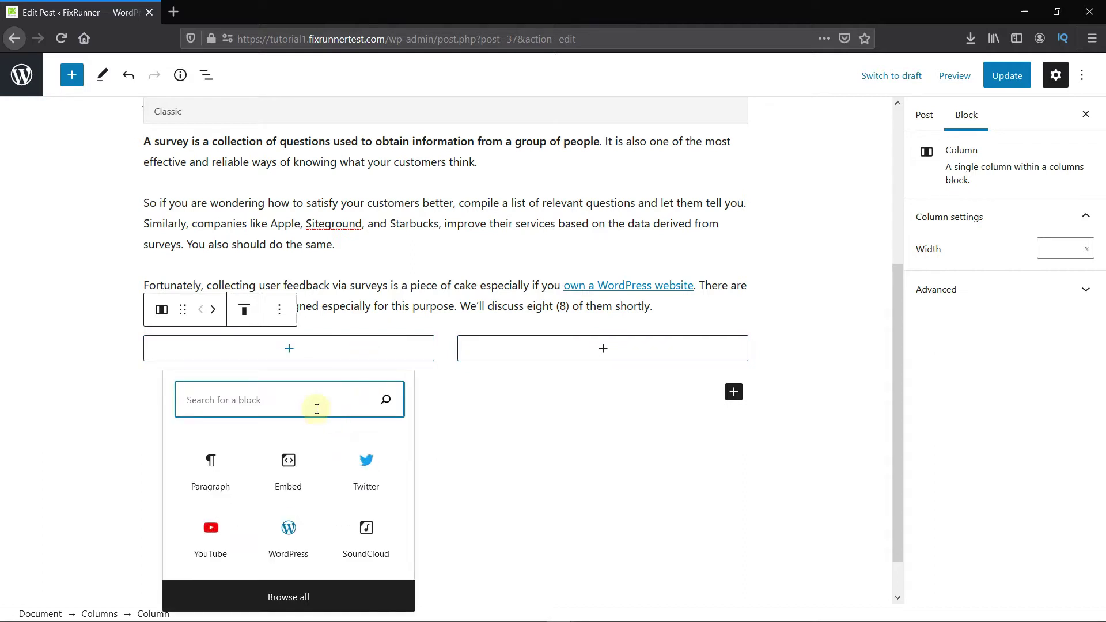
text(list)
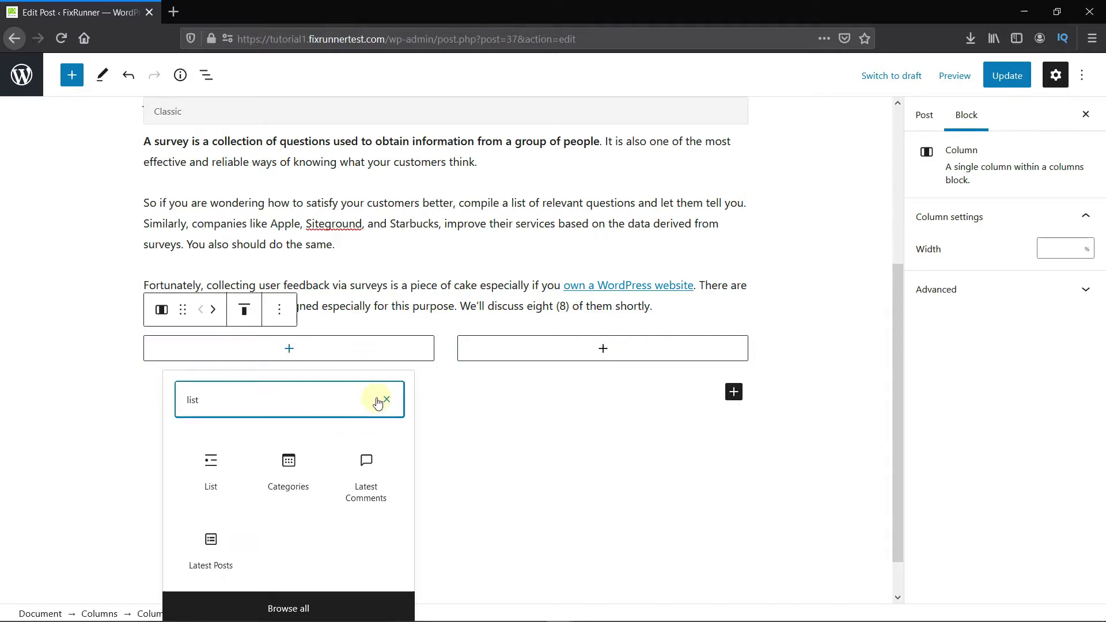
click(211, 467)
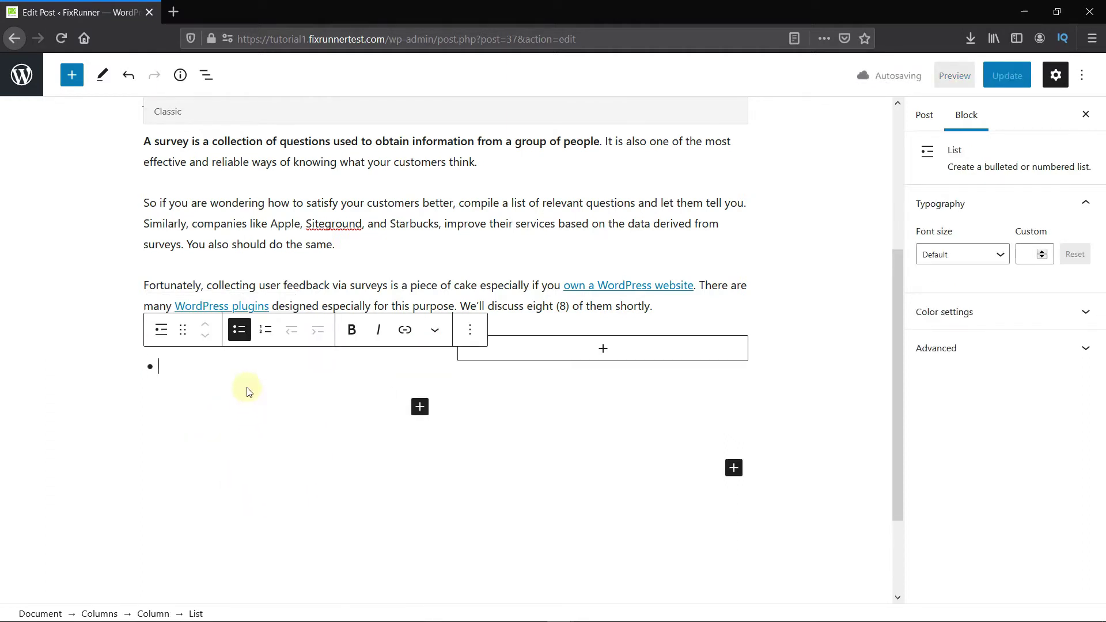
text(WP Forms Quiz and Survey Master Wp-Polls Responsive Poll)
- Copy the Notepad lines from Ninja Forms through Forms by CaptainForm into a new Paragraph block in the second column
click(476, 376)
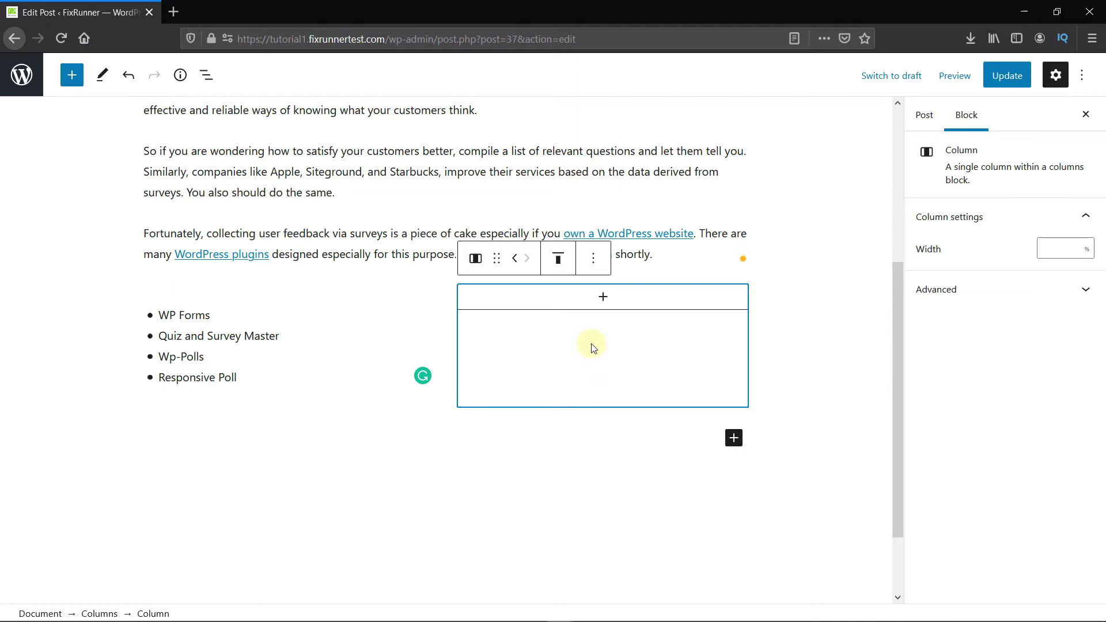
key(alt+Tab)
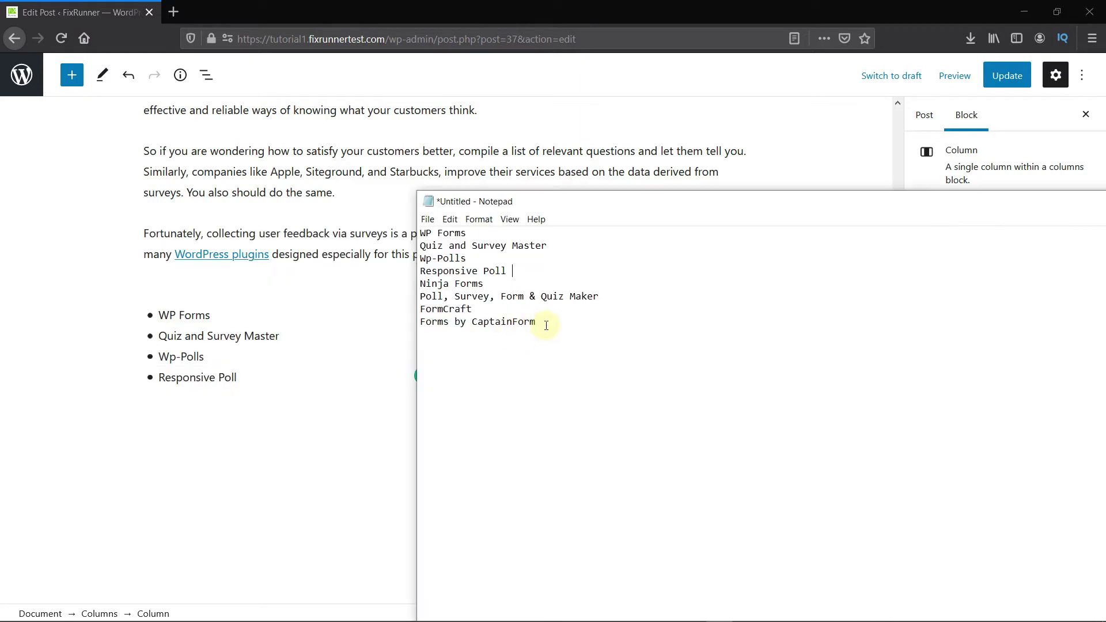
drag(536, 321, 412, 289)
key(ctrl+c)
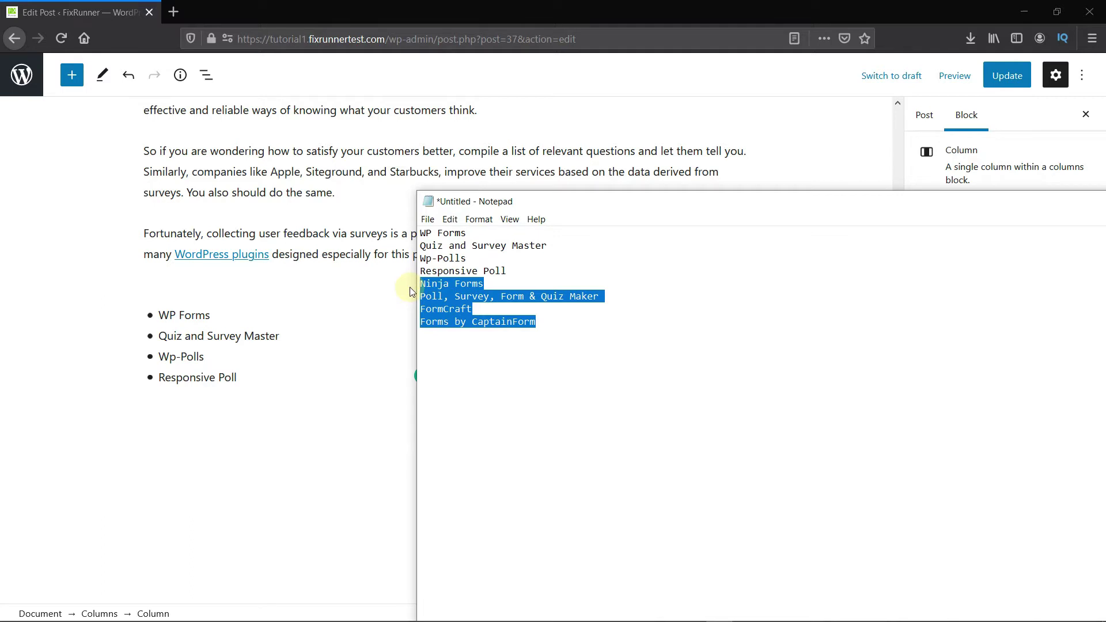
click(375, 424)
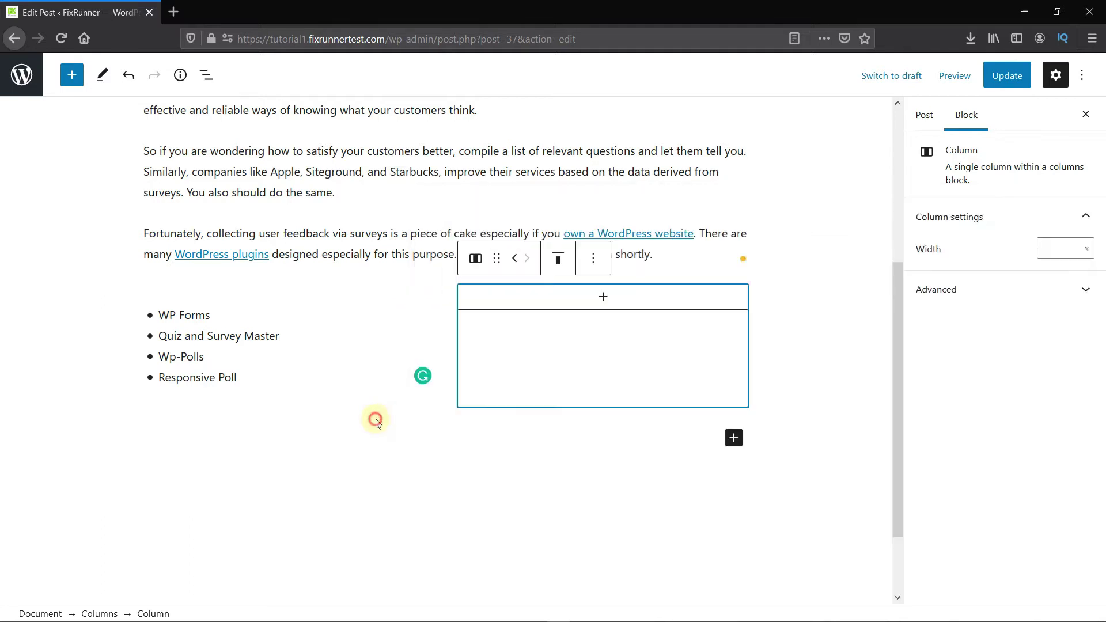
click(588, 300)
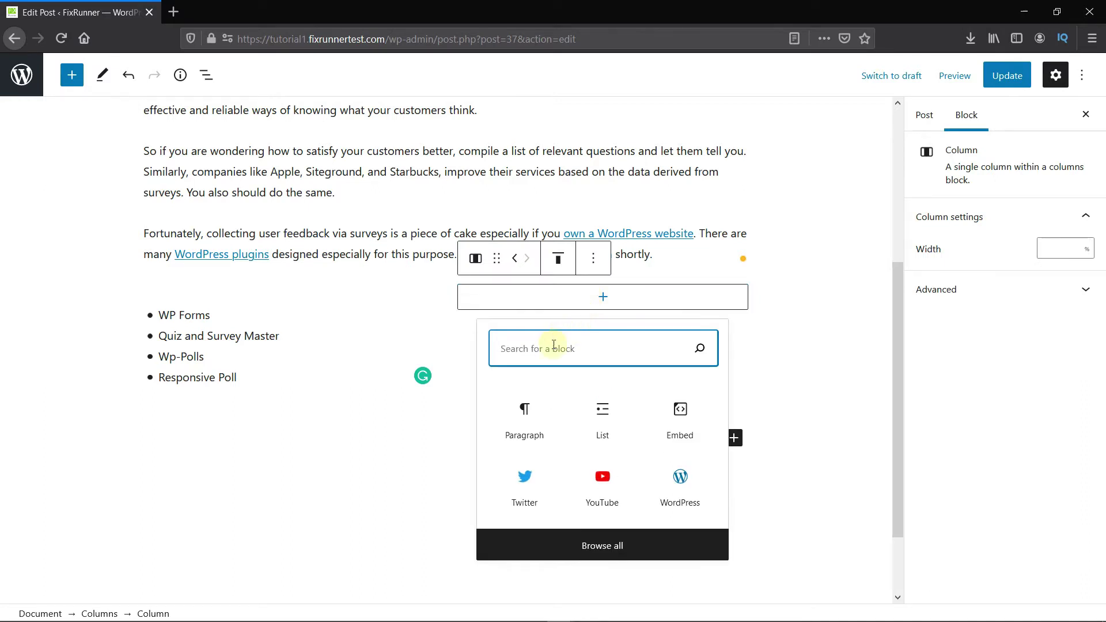
click(531, 425)
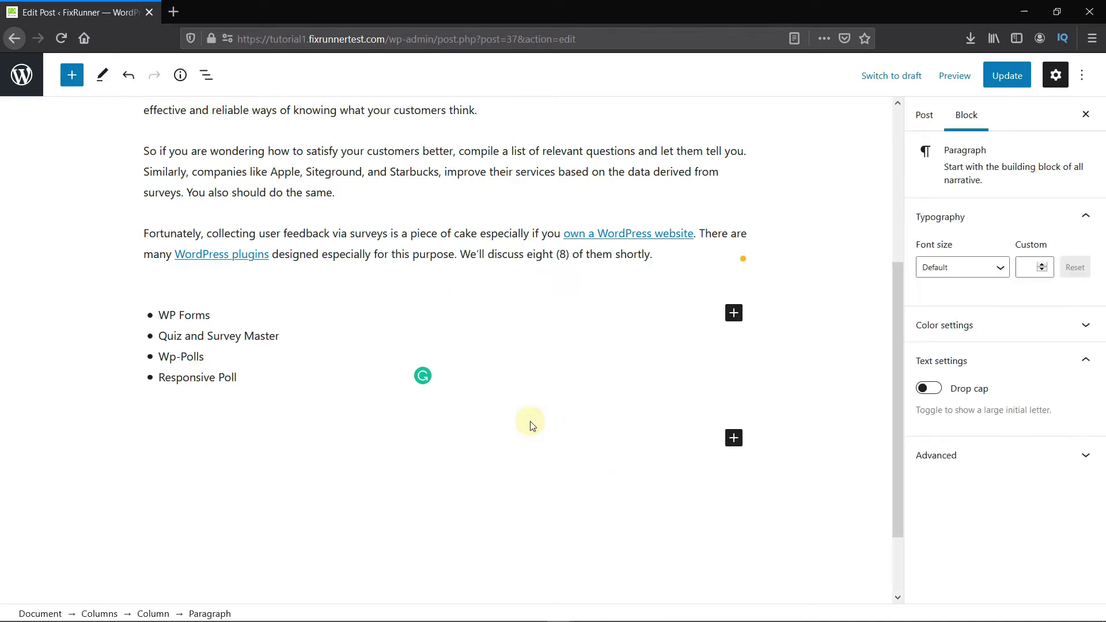
key(ctrl+v)
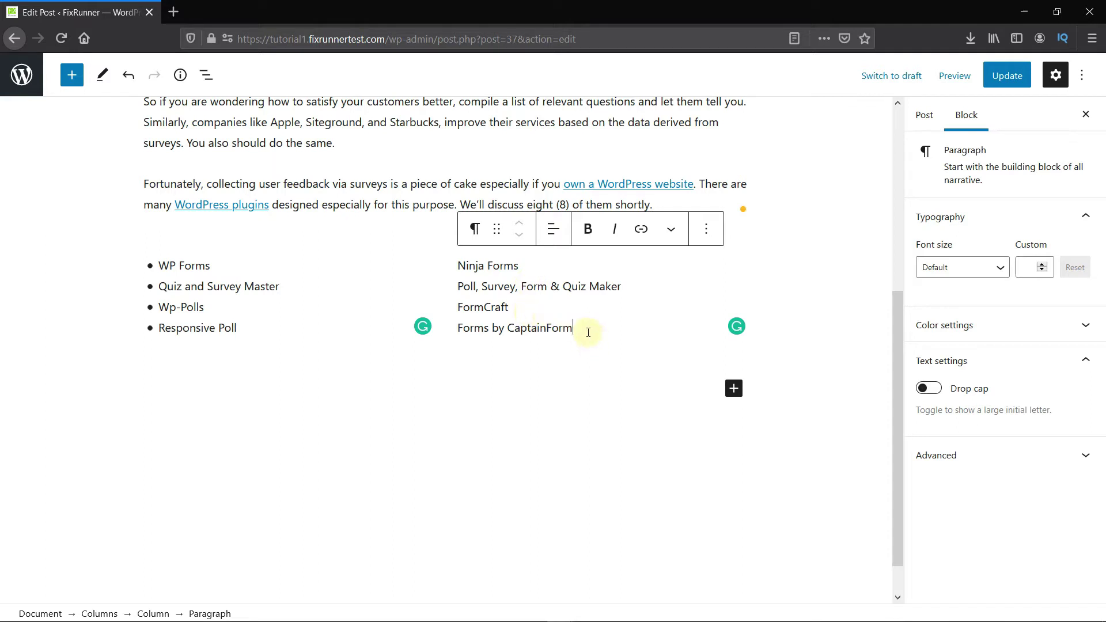
- Transform the second column's paragraph of plugin names into a bulleted List block
drag(585, 329, 452, 273)
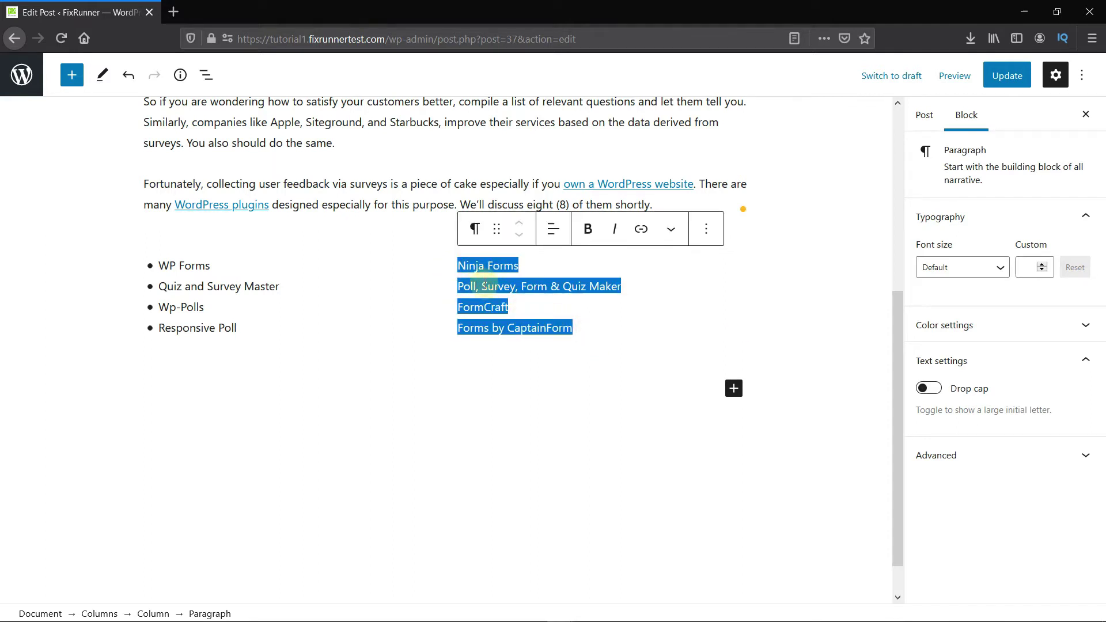
click(474, 229)
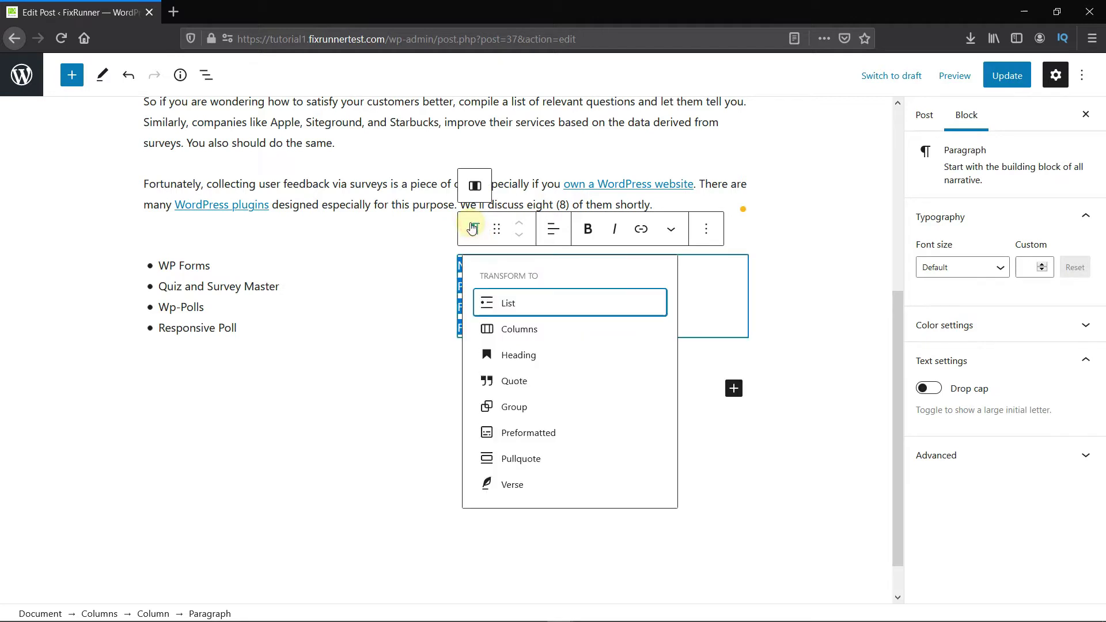
click(507, 307)
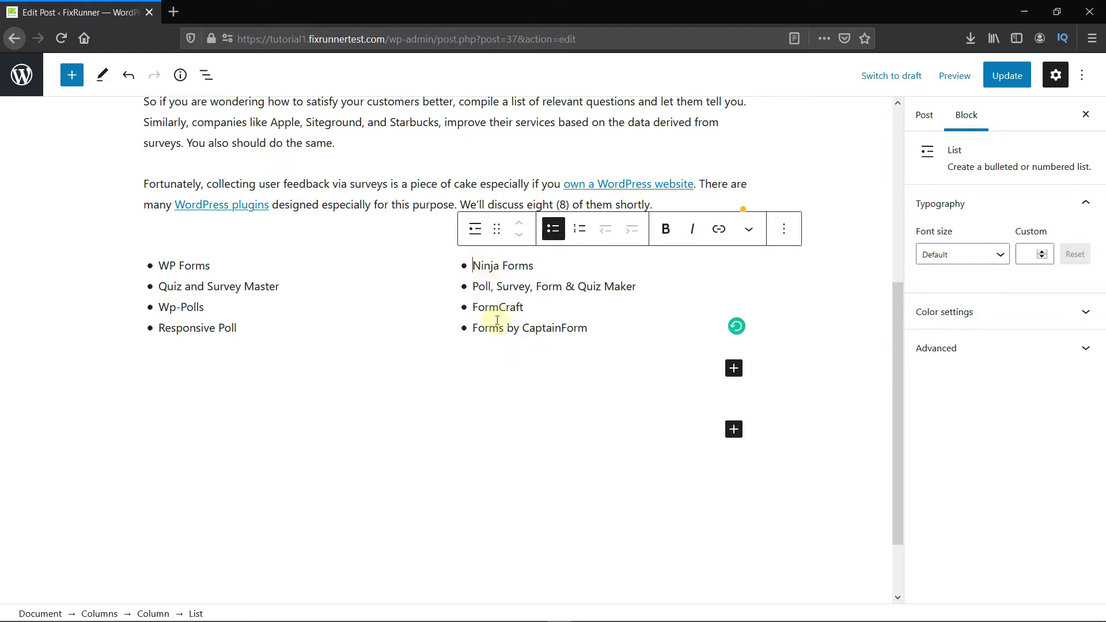
click(686, 490)
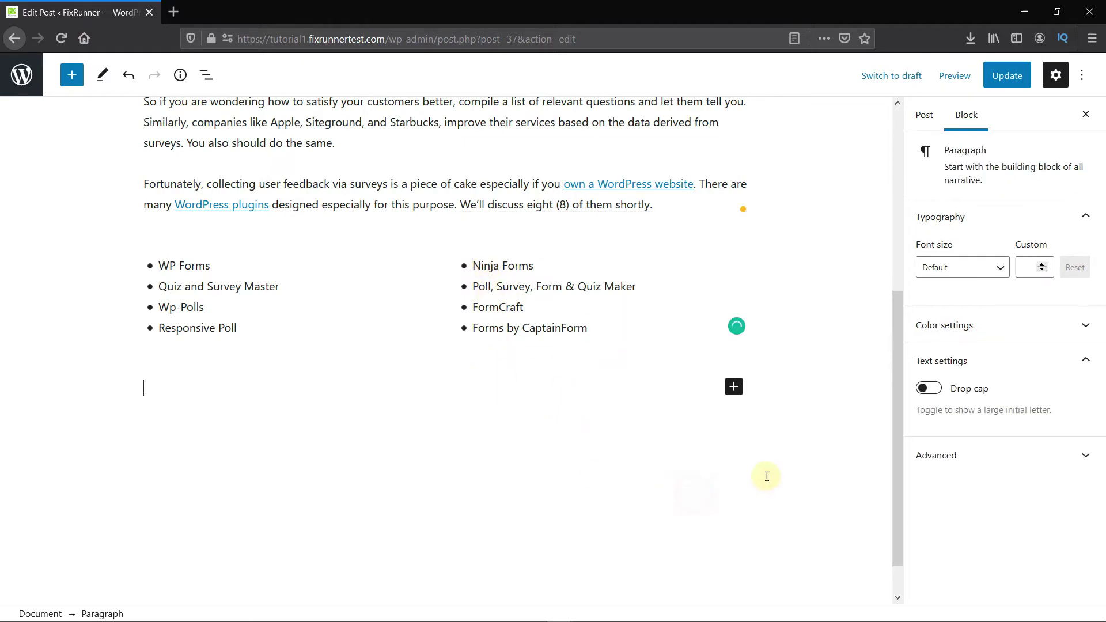
scroll(749, 383, up, 2)
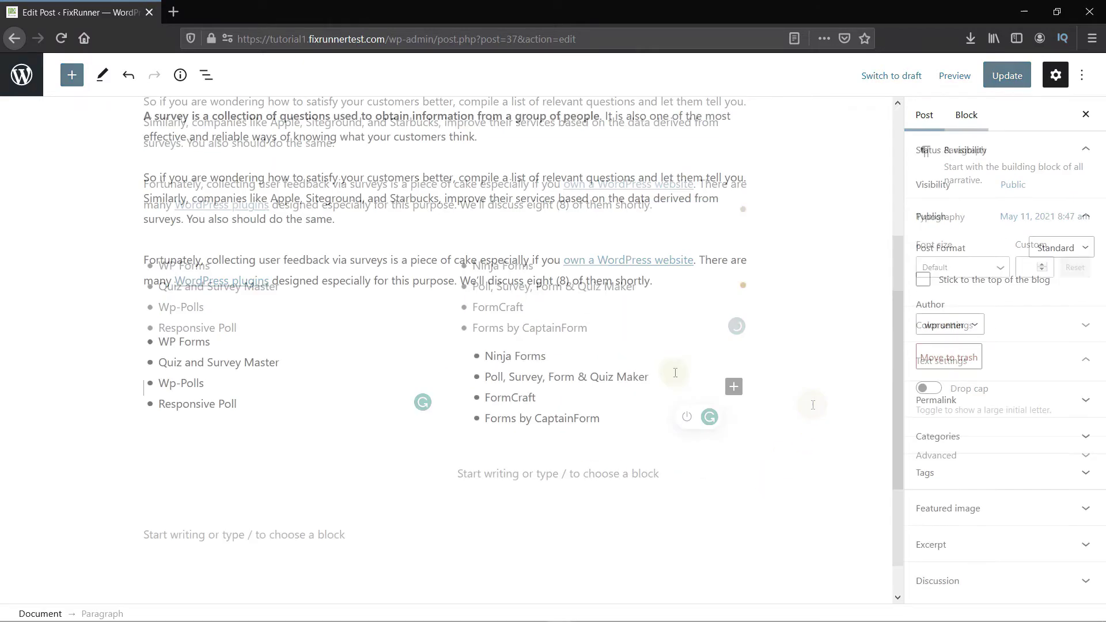
- Give the second column's list a green text color and a solid red background color
click(649, 360)
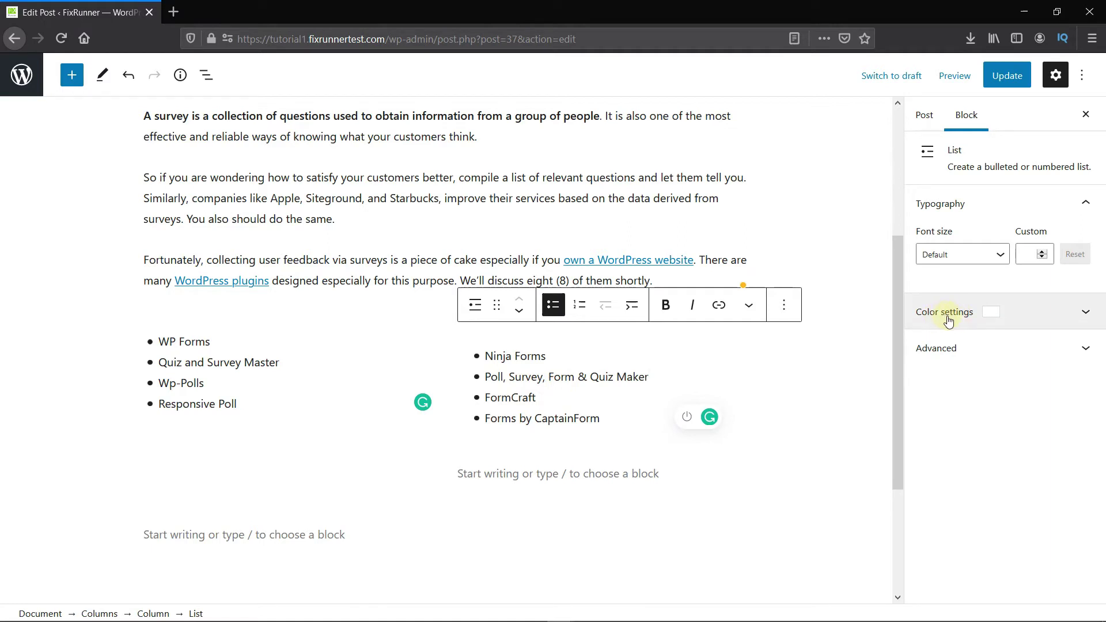
click(1073, 314)
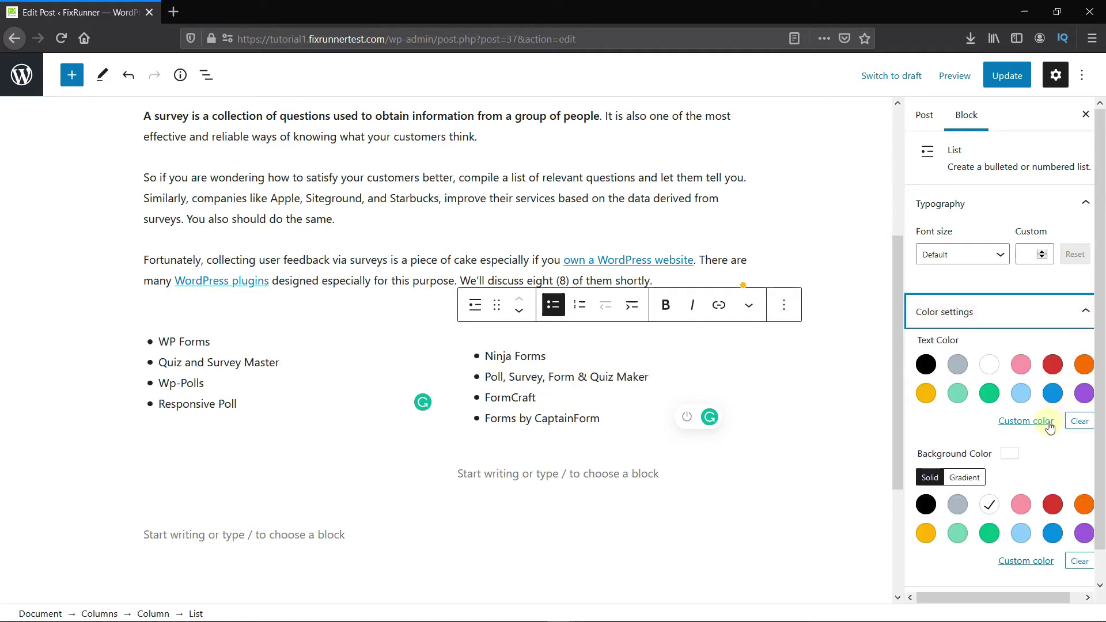
click(989, 394)
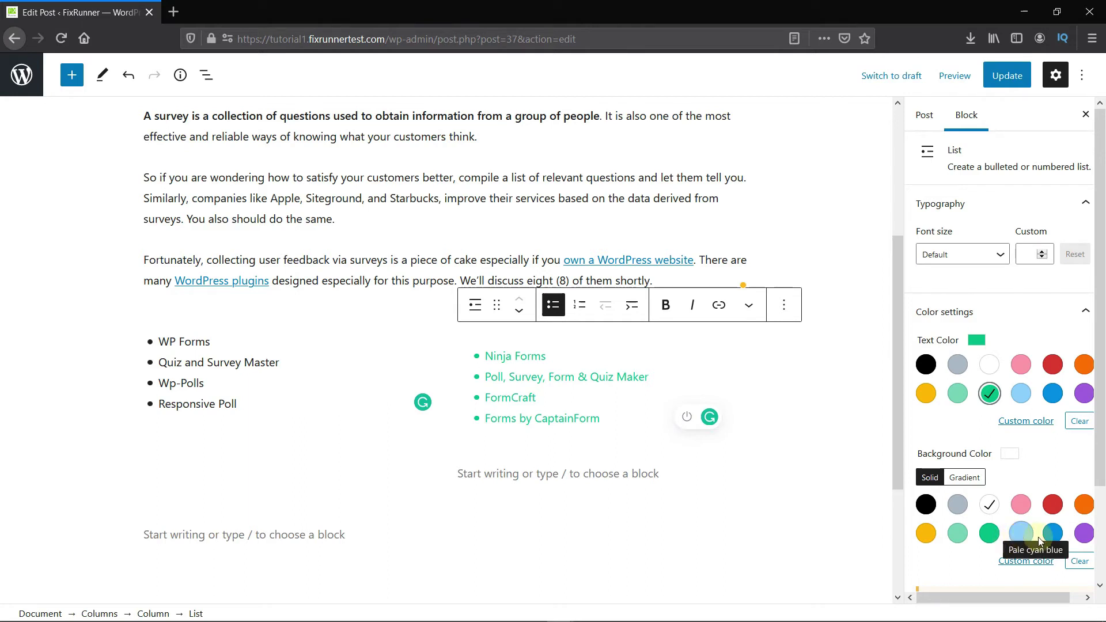
click(1052, 505)
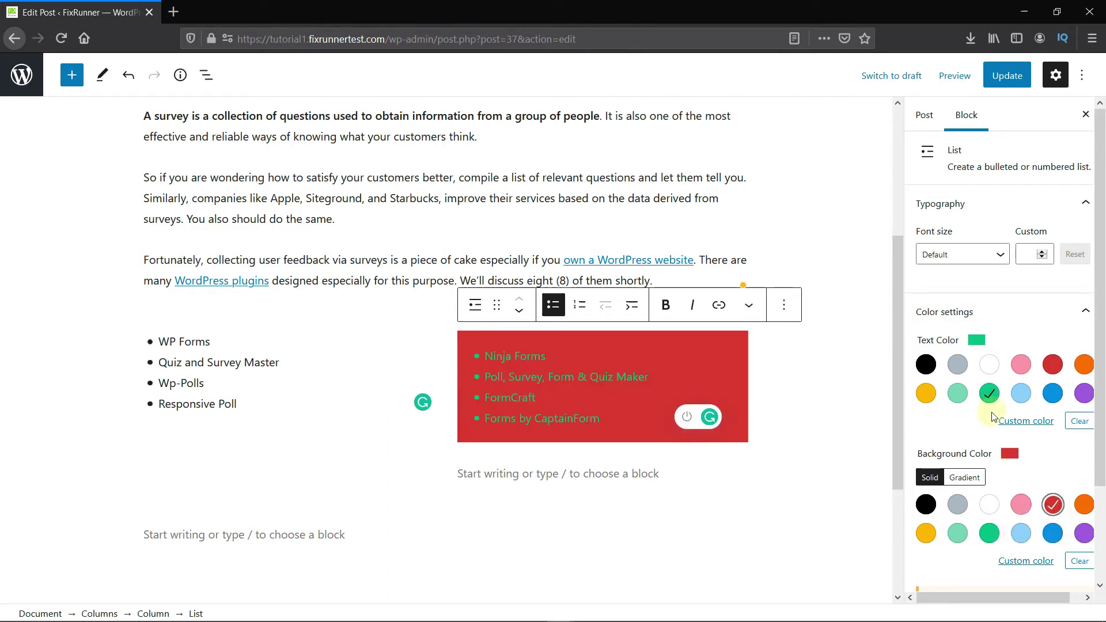
click(829, 430)
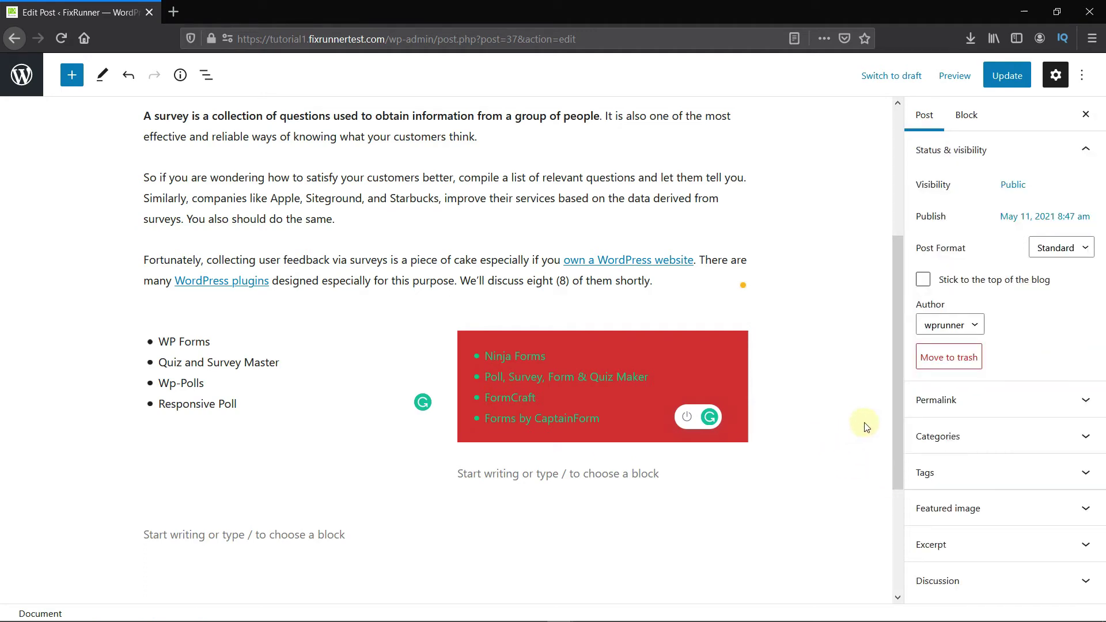
click(802, 398)
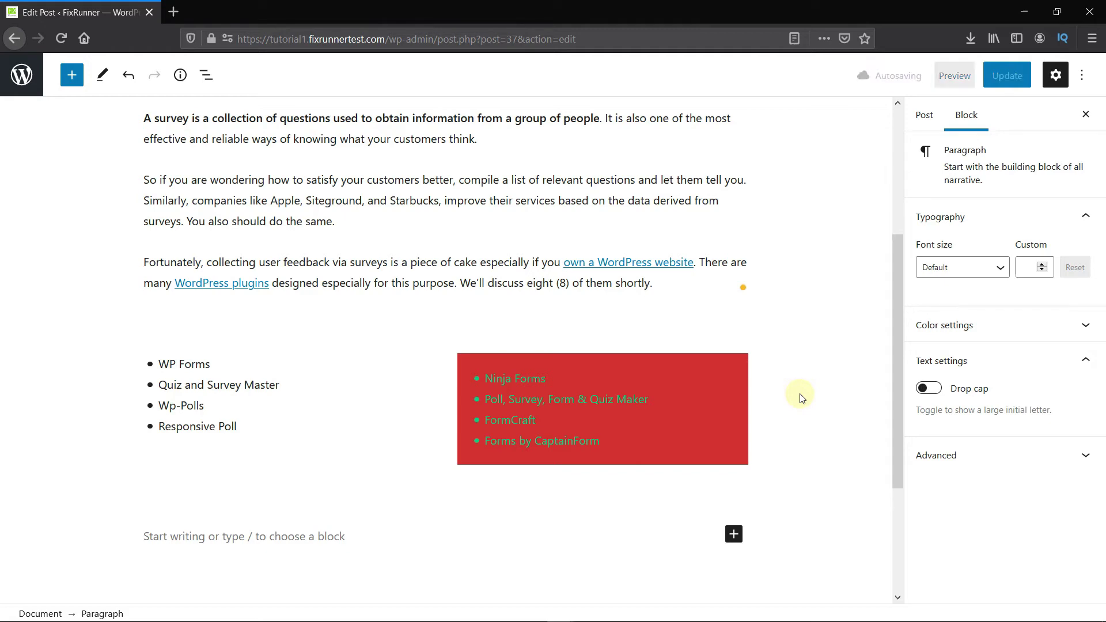
- Search the blocks for media and insert a Media & Text block below the two columns
scroll(802, 397, down, 2)
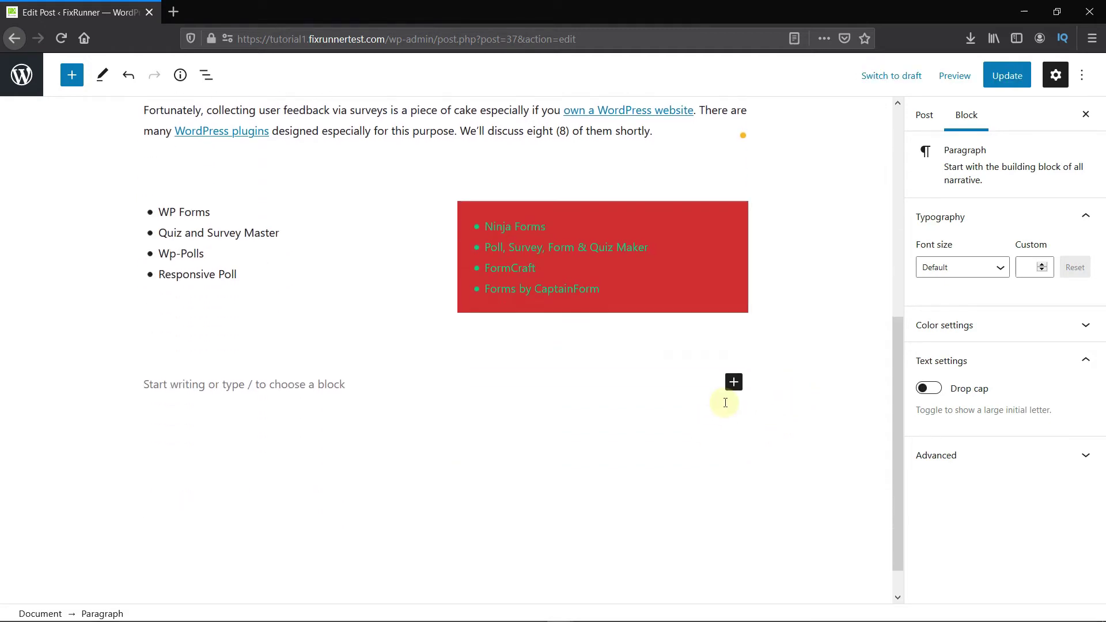
click(733, 383)
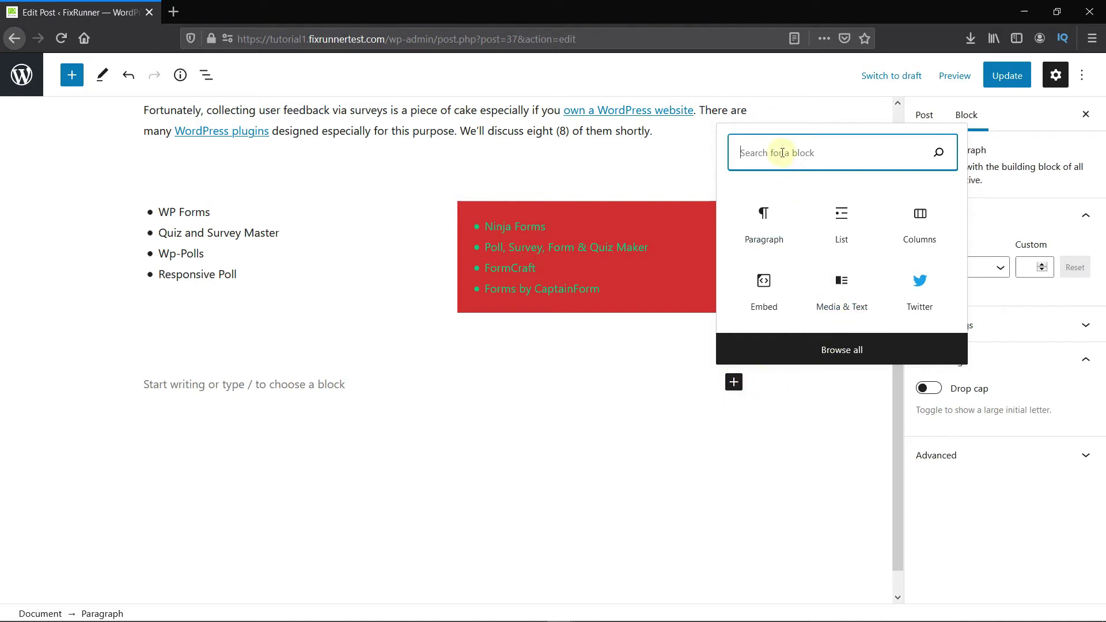
text(medfia)
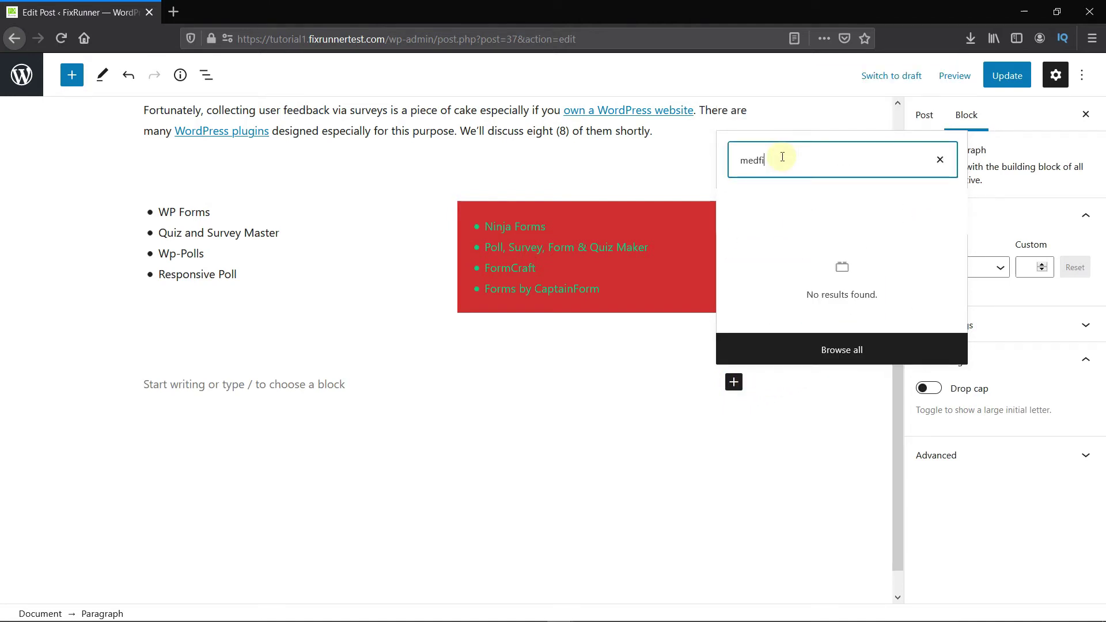
key(BackSpace)
key(BackSpace)
text(f)
key(BackSpace)
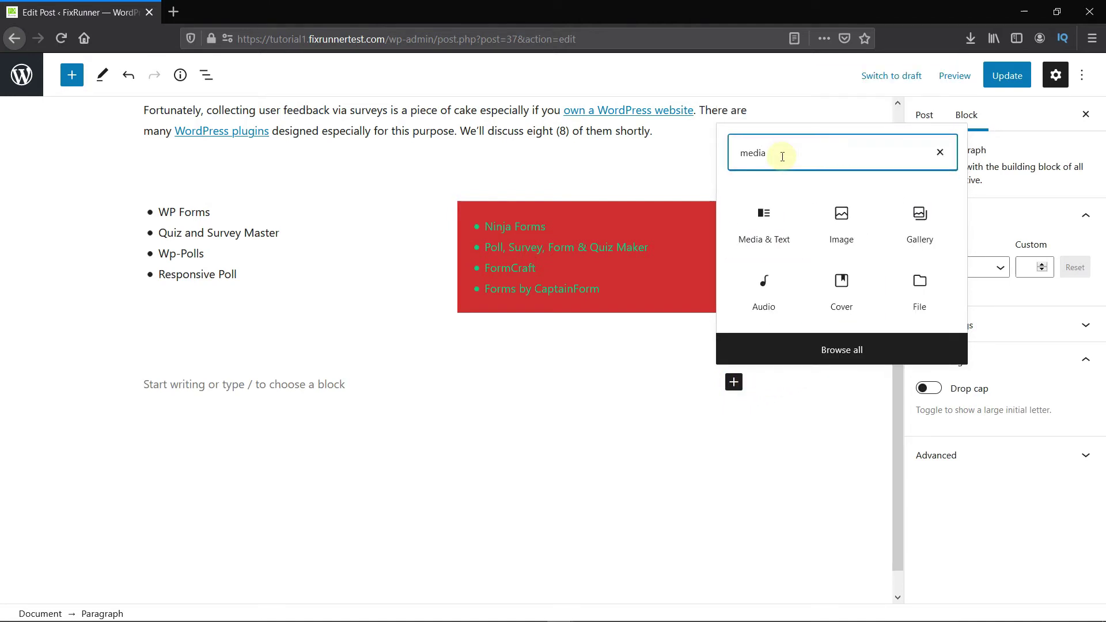
click(760, 232)
scroll(783, 302, down, 2)
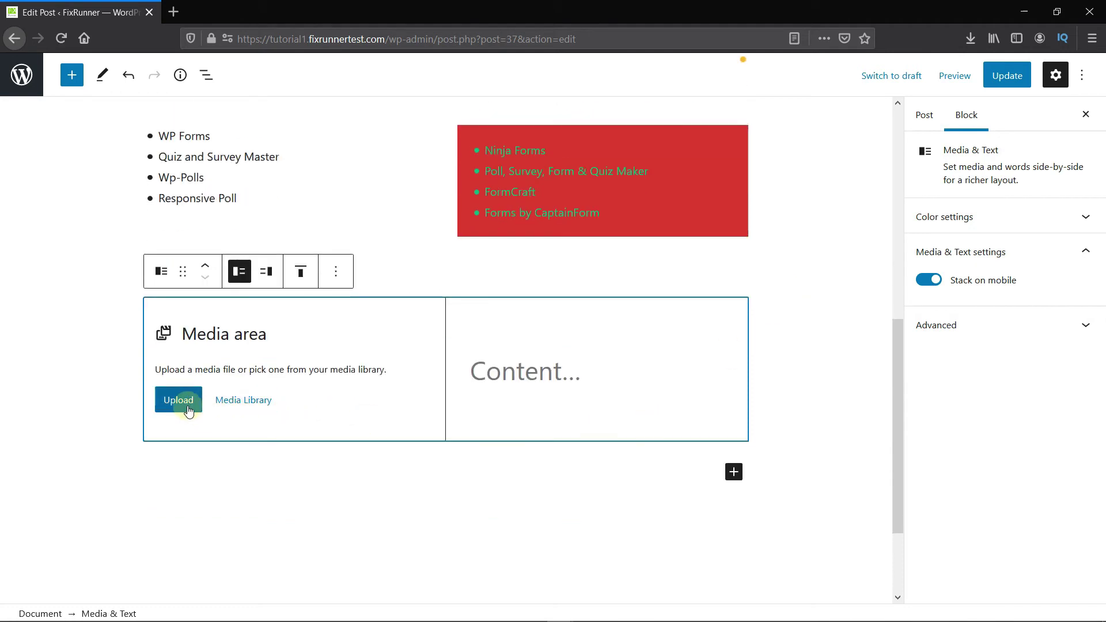
- Fill the block's media area with the WordPress laptop image How-To-Fix-Syntax-Error-In-WordPress from the media library
click(233, 406)
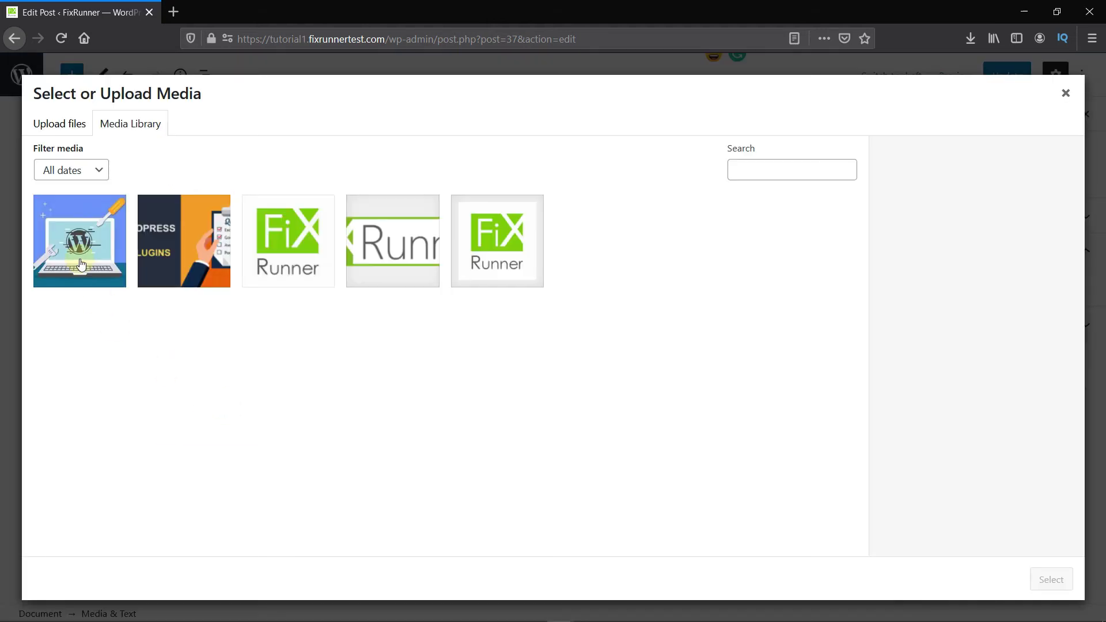
click(80, 264)
click(1047, 576)
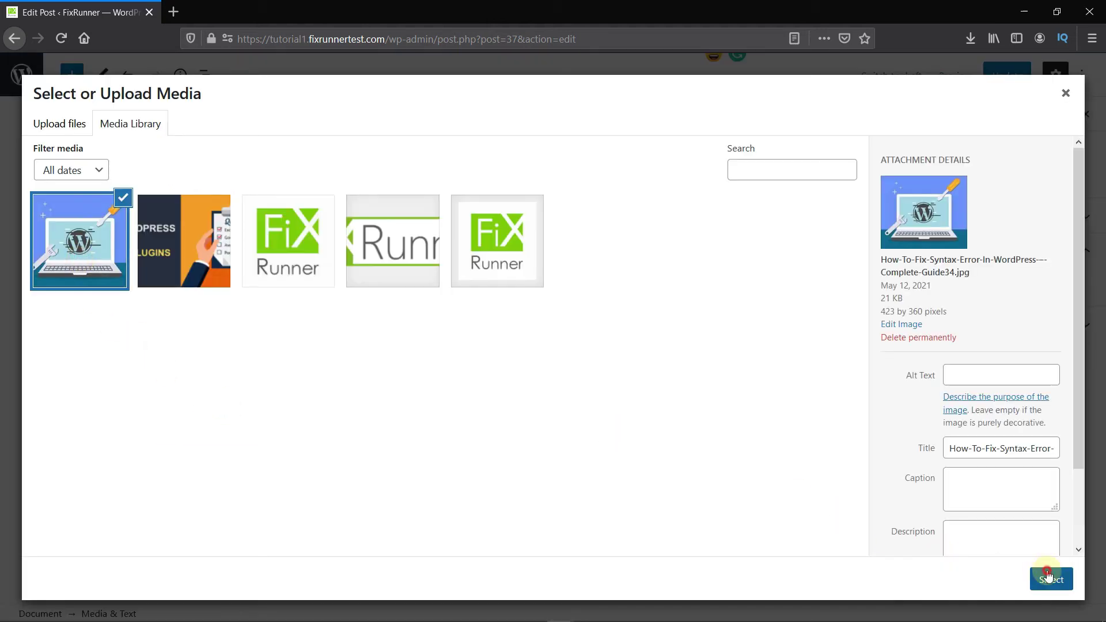
- Enter the text "content" beside the laptop image in the Media & Text block
click(514, 433)
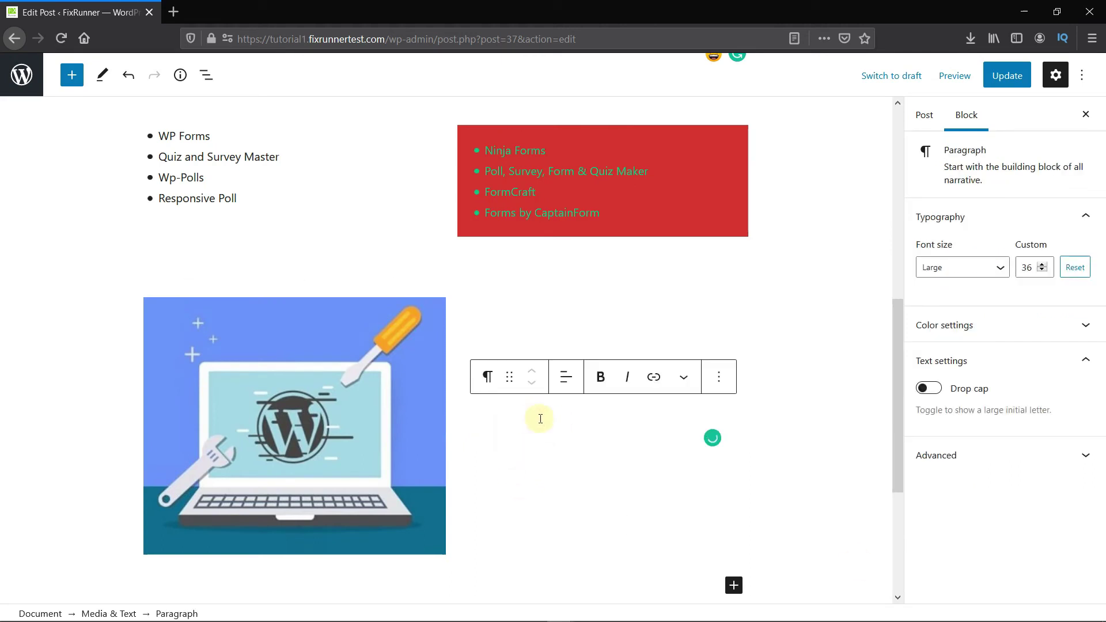
text(content)
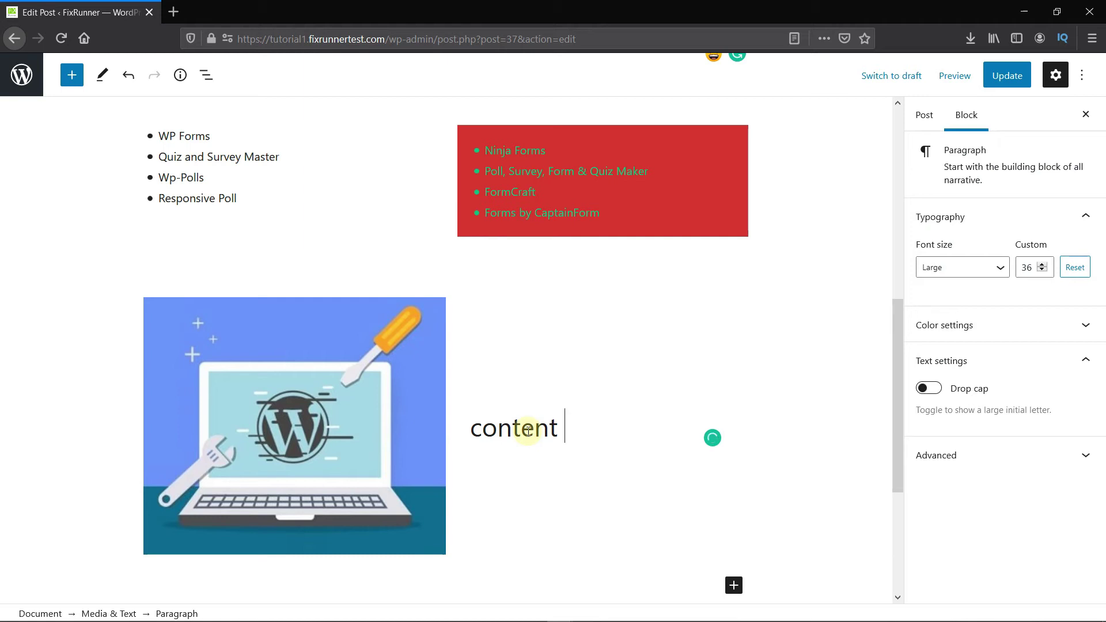
click(877, 410)
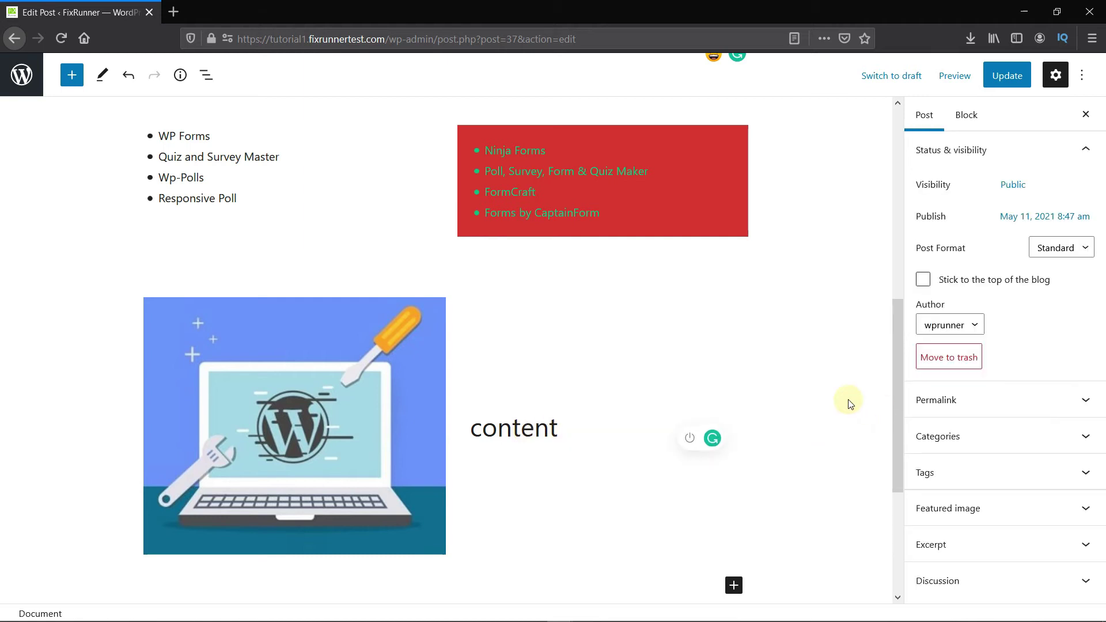
- Transform the post's first three paragraphs under the title into a Columns block, one paragraph per column
scroll(858, 405, up, 3)
scroll(858, 404, down, 1)
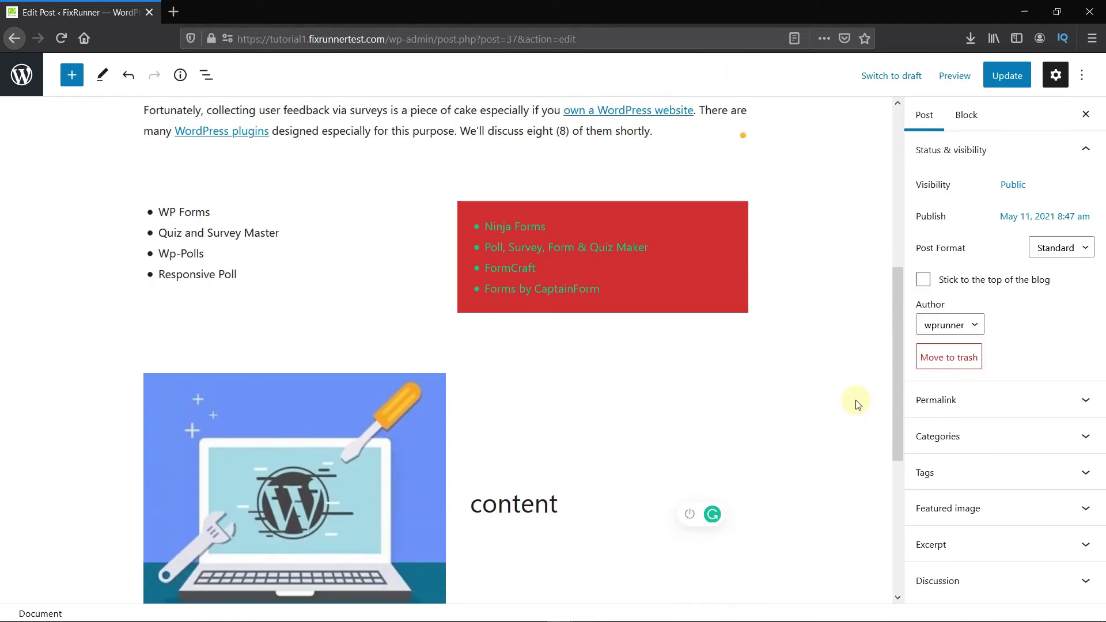
scroll(859, 404, up, 7)
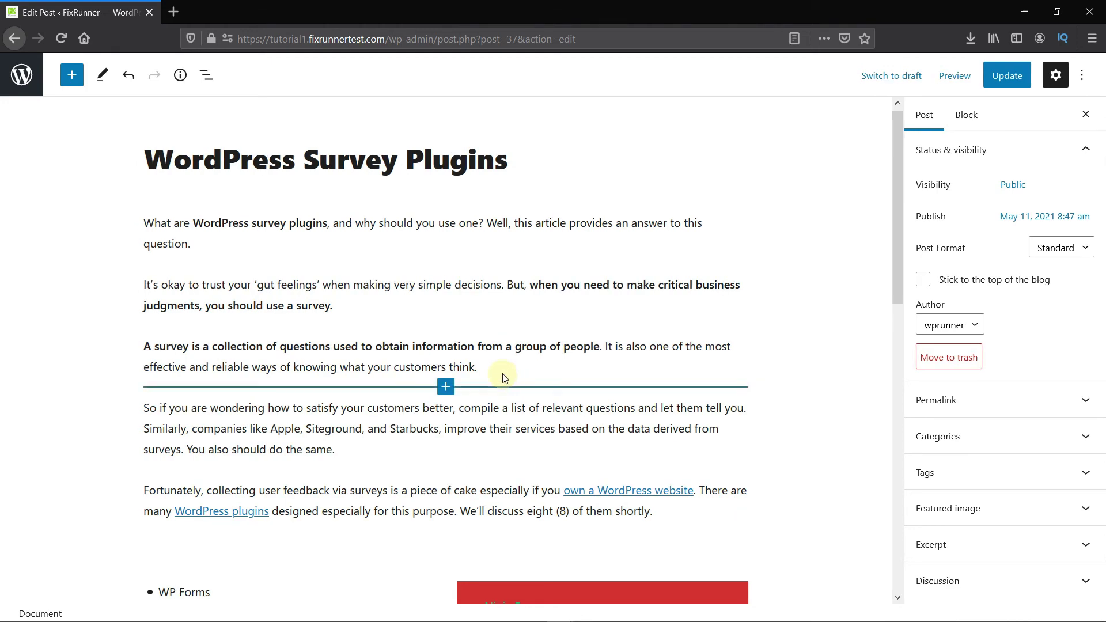
click(484, 368)
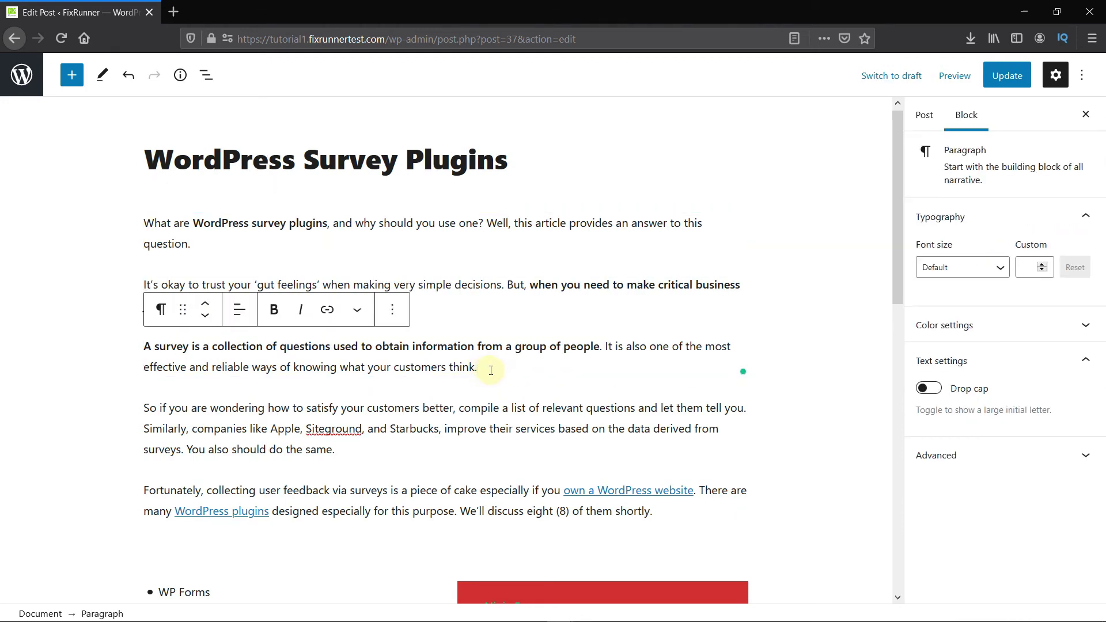
drag(486, 371, 140, 215)
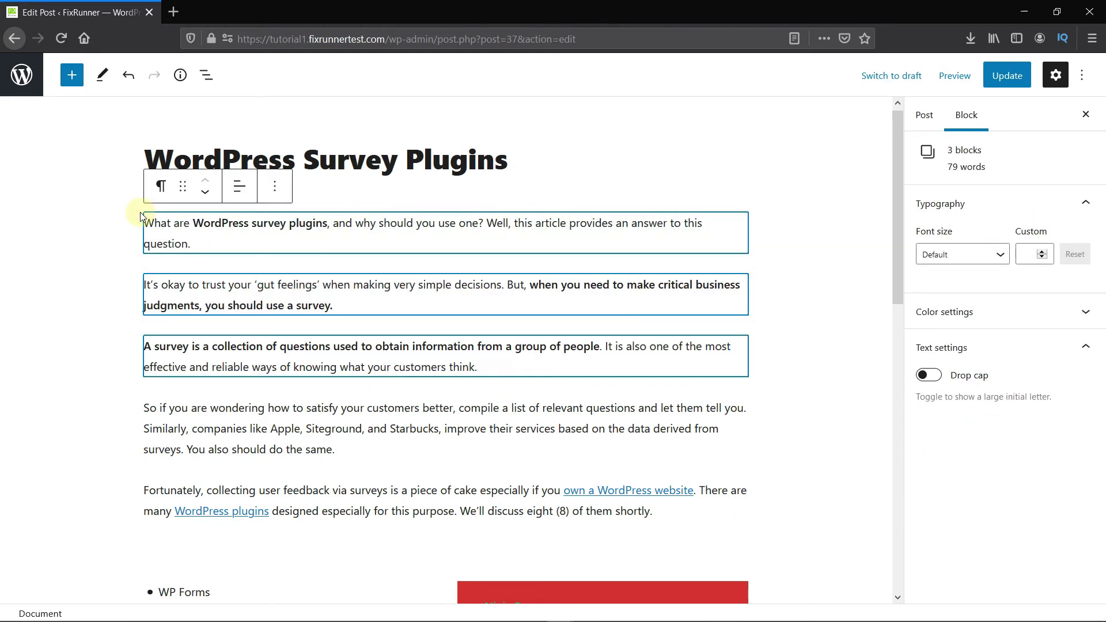
click(161, 188)
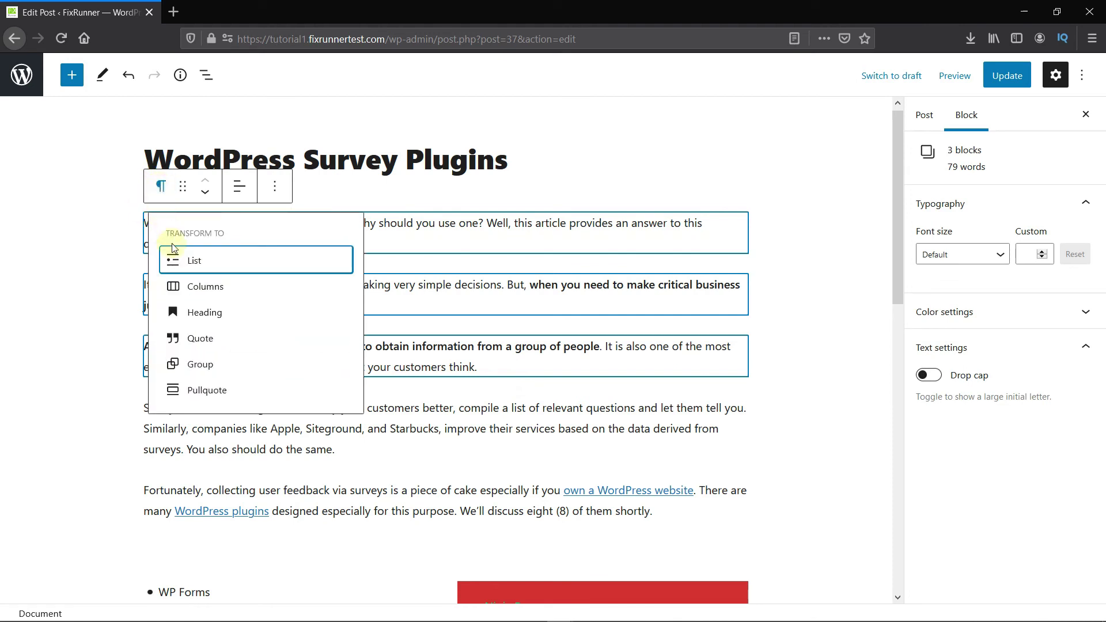
click(206, 288)
click(792, 299)
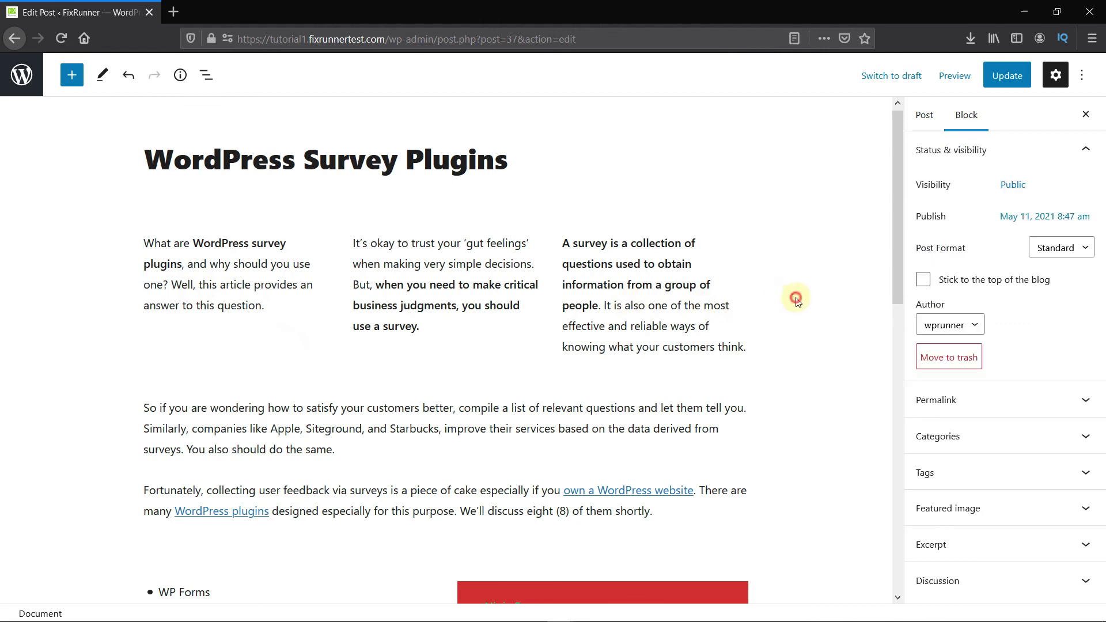